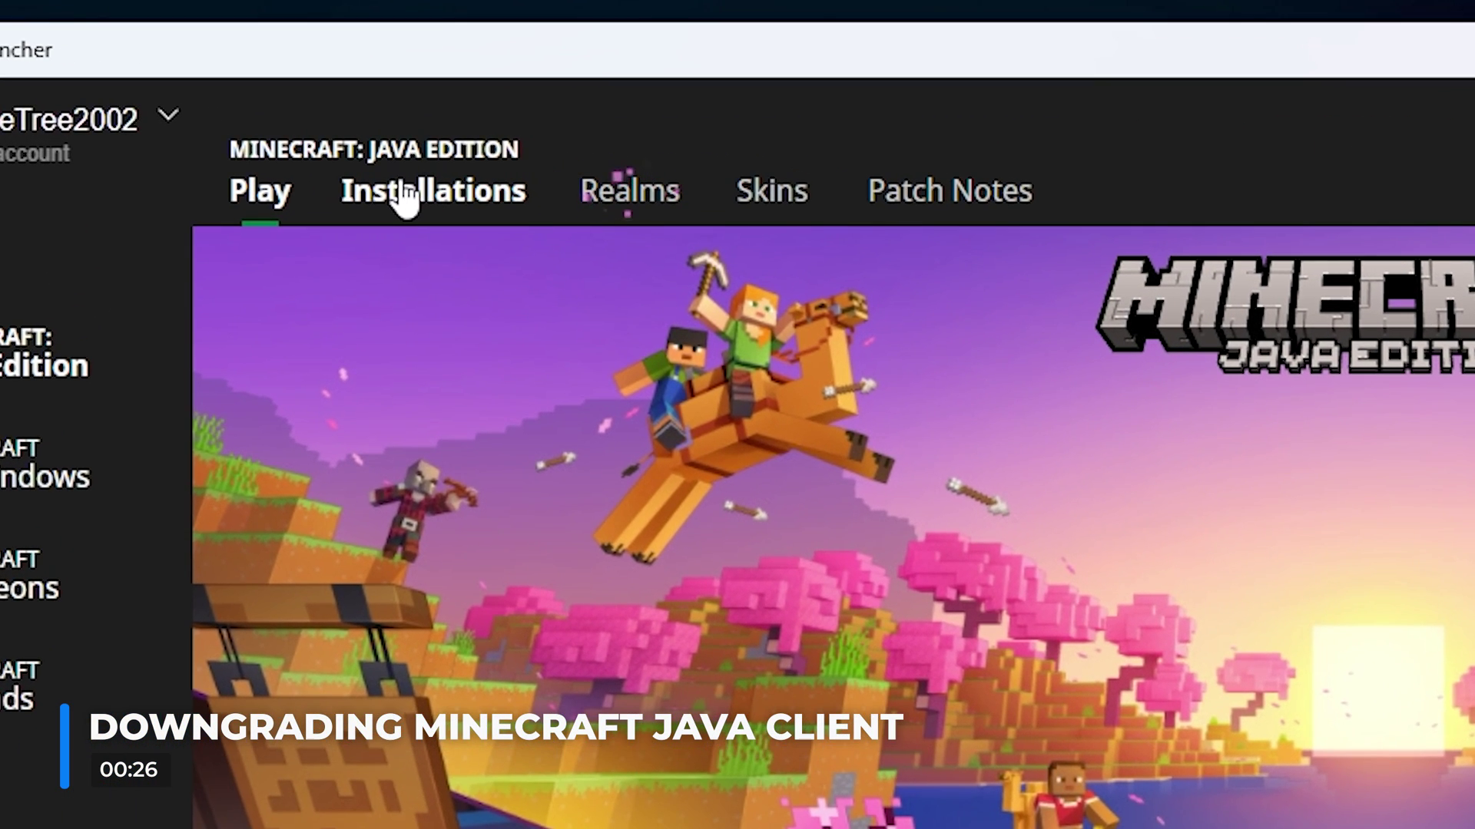
Step: Open the Installations list, which shows only the latest release, 1.20.5
left_click(530, 157)
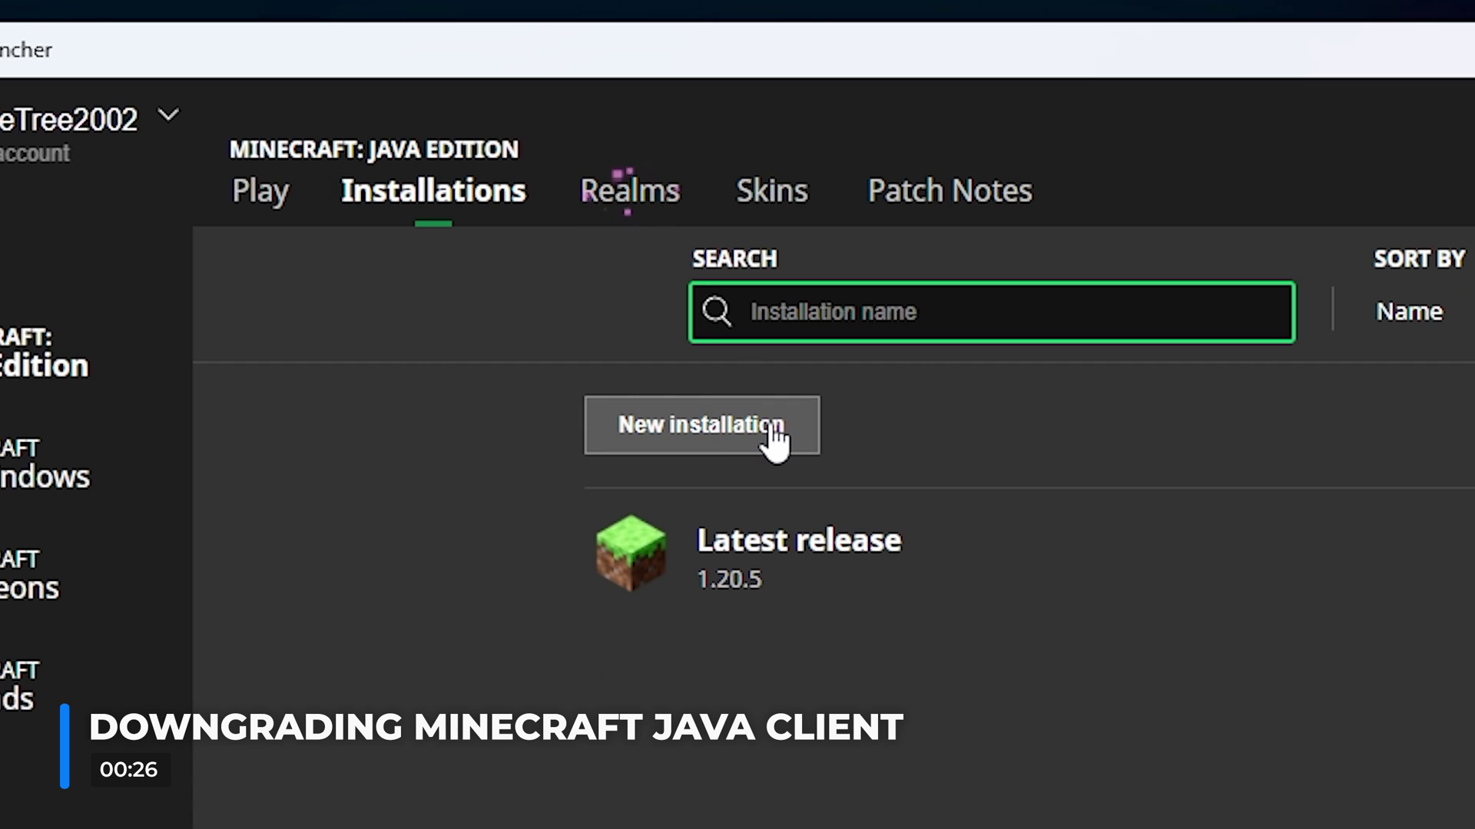
Step: Create a new installation named 'Tutorial' using release 1.19.4
left_click(774, 436)
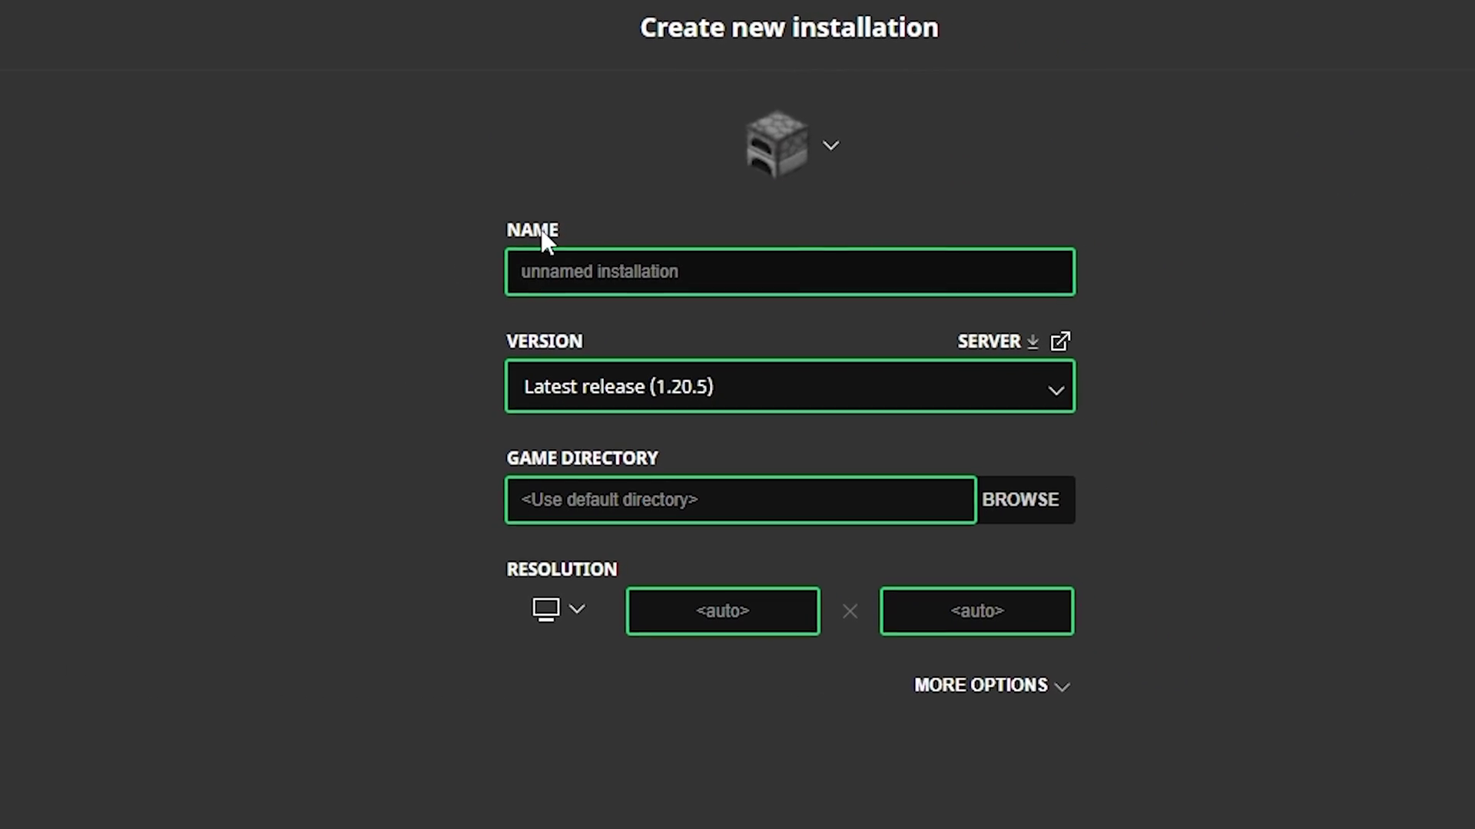
left_click(738, 260)
type("Tu")
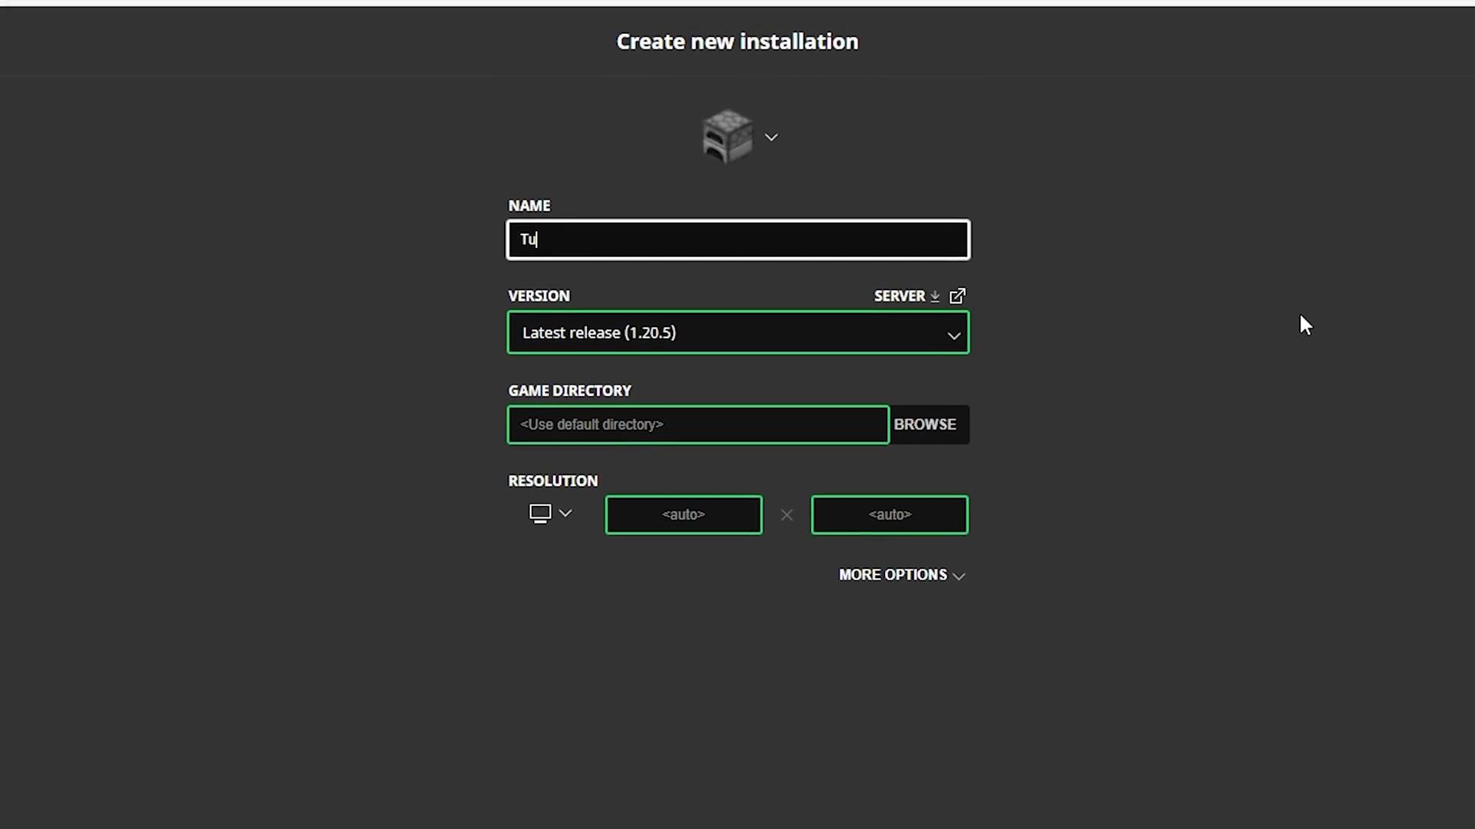
type("torial")
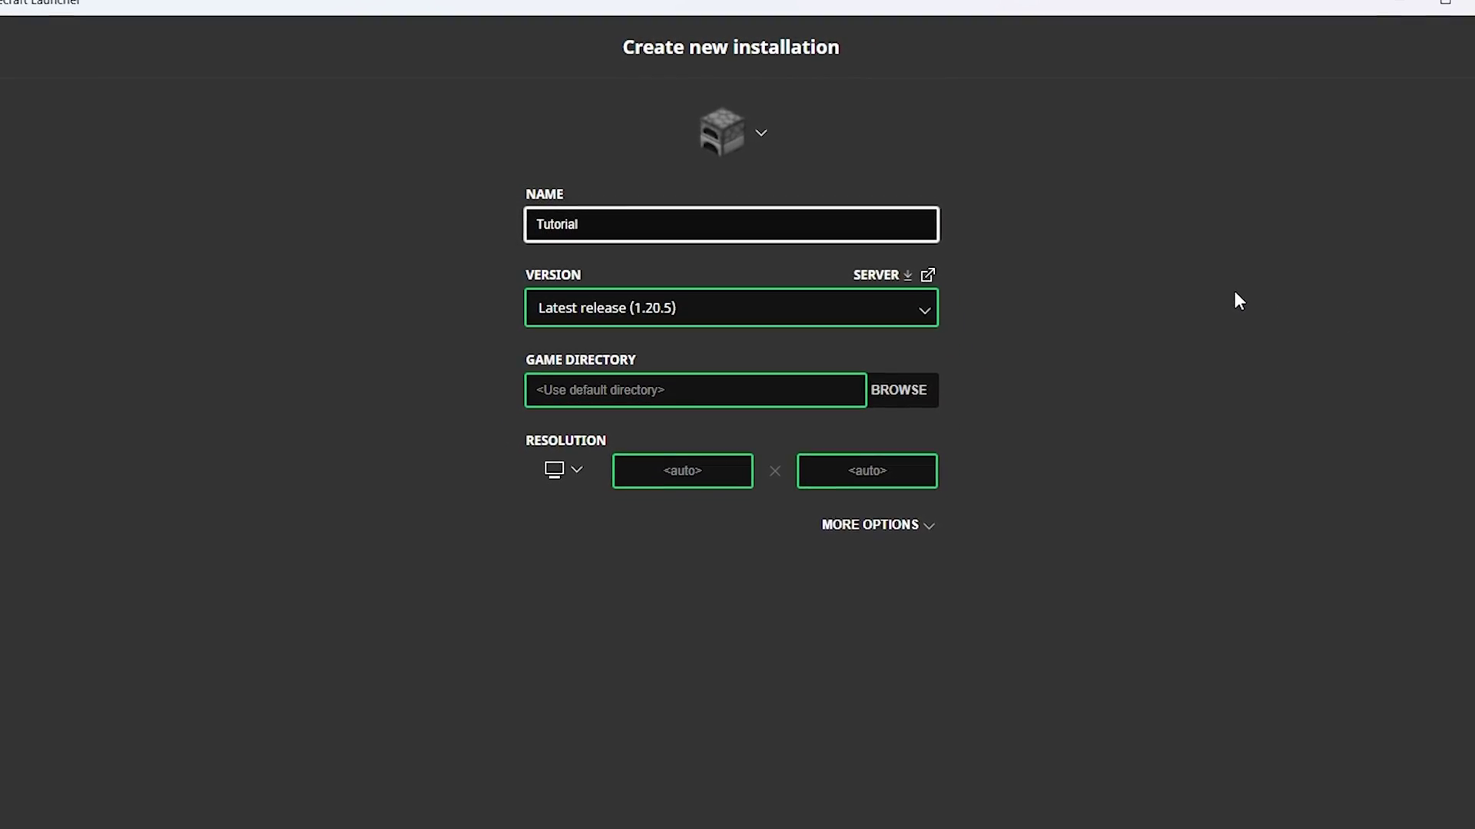
left_click(919, 303)
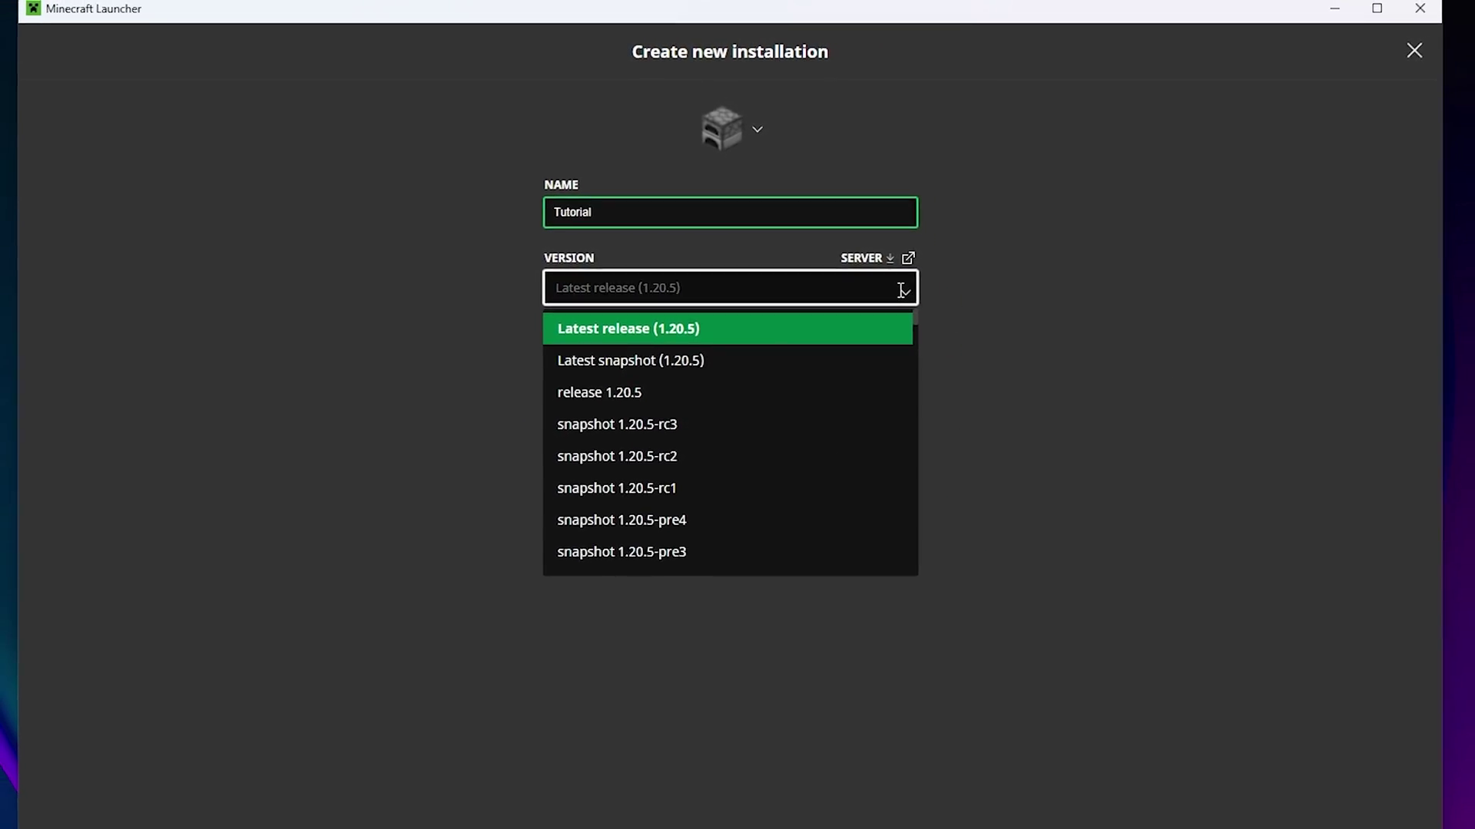
scroll(695, 438, "down", 10)
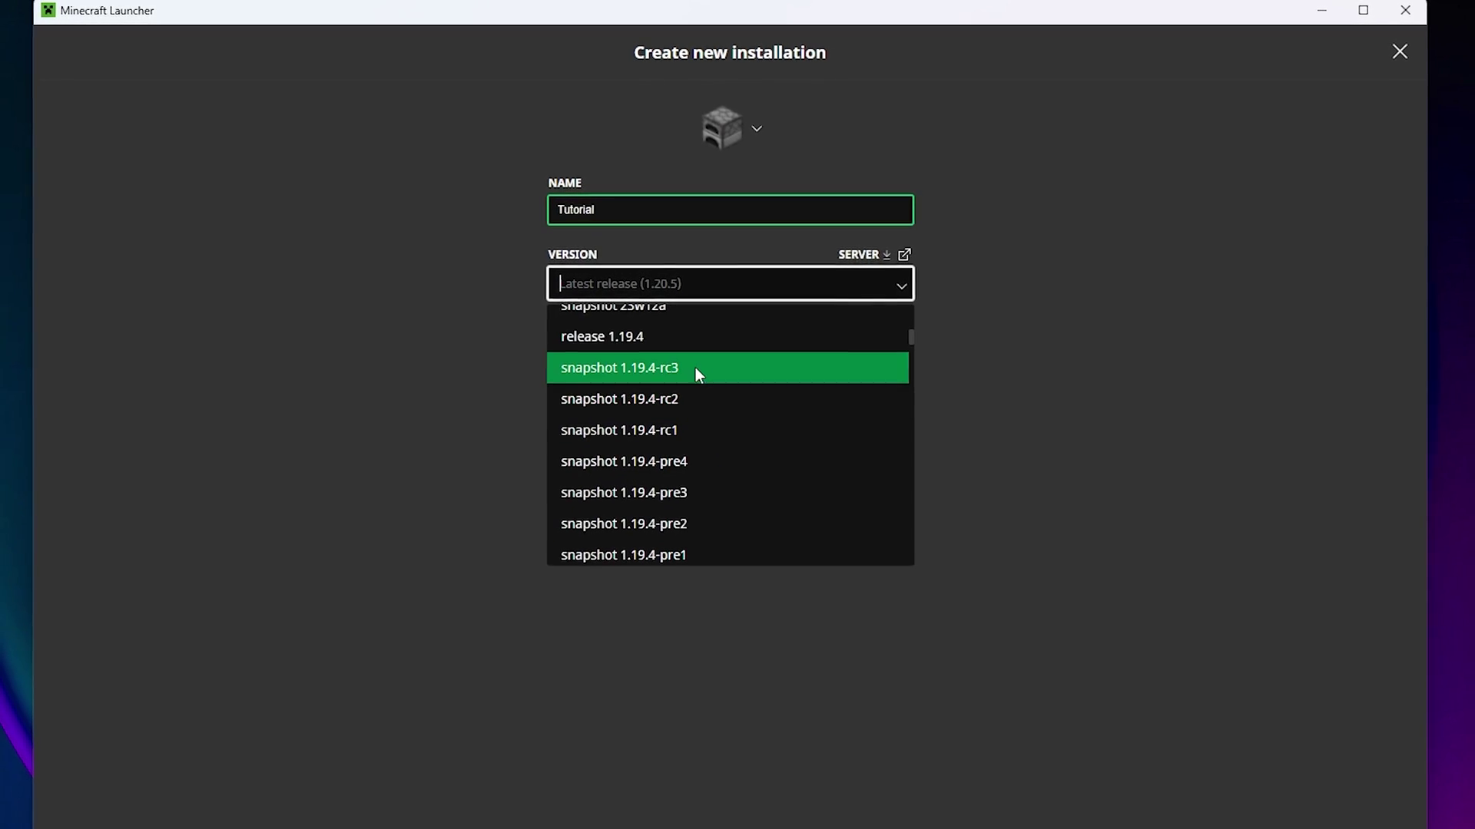
left_click(695, 336)
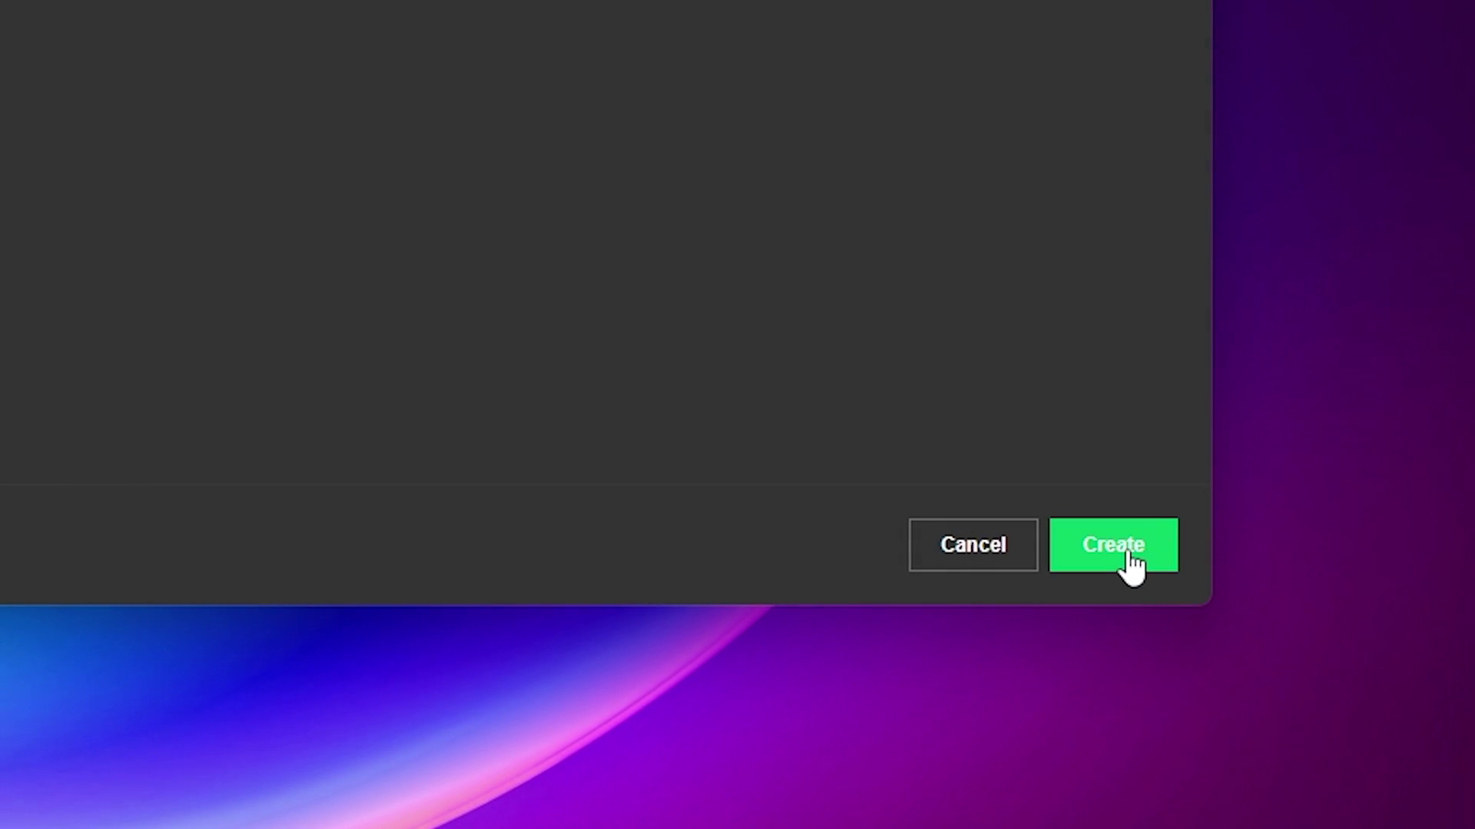
left_click(1114, 545)
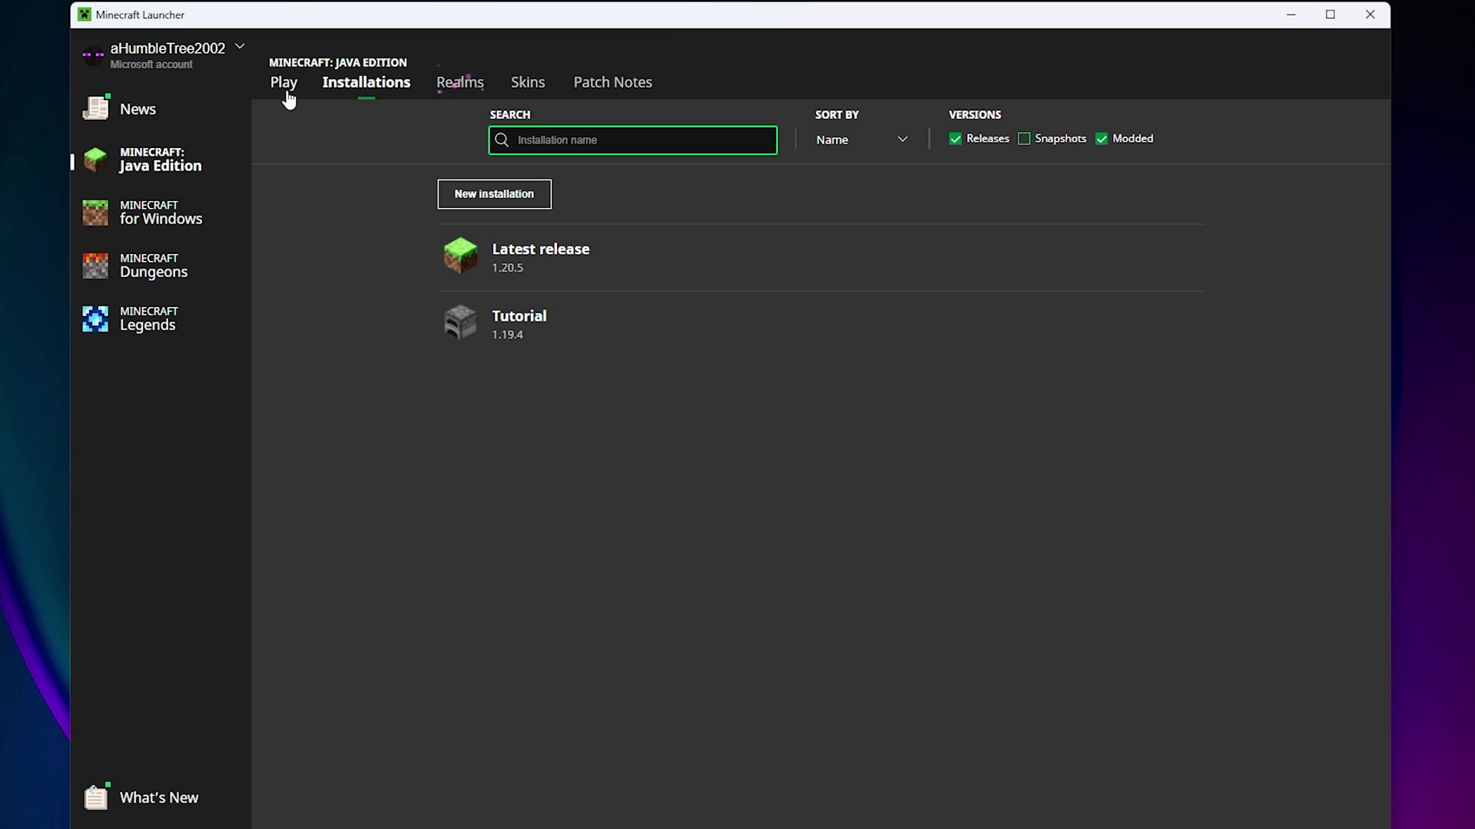
Step: Select the Tutorial 1.19.4 installation on the Play page and launch it
left_click(285, 83)
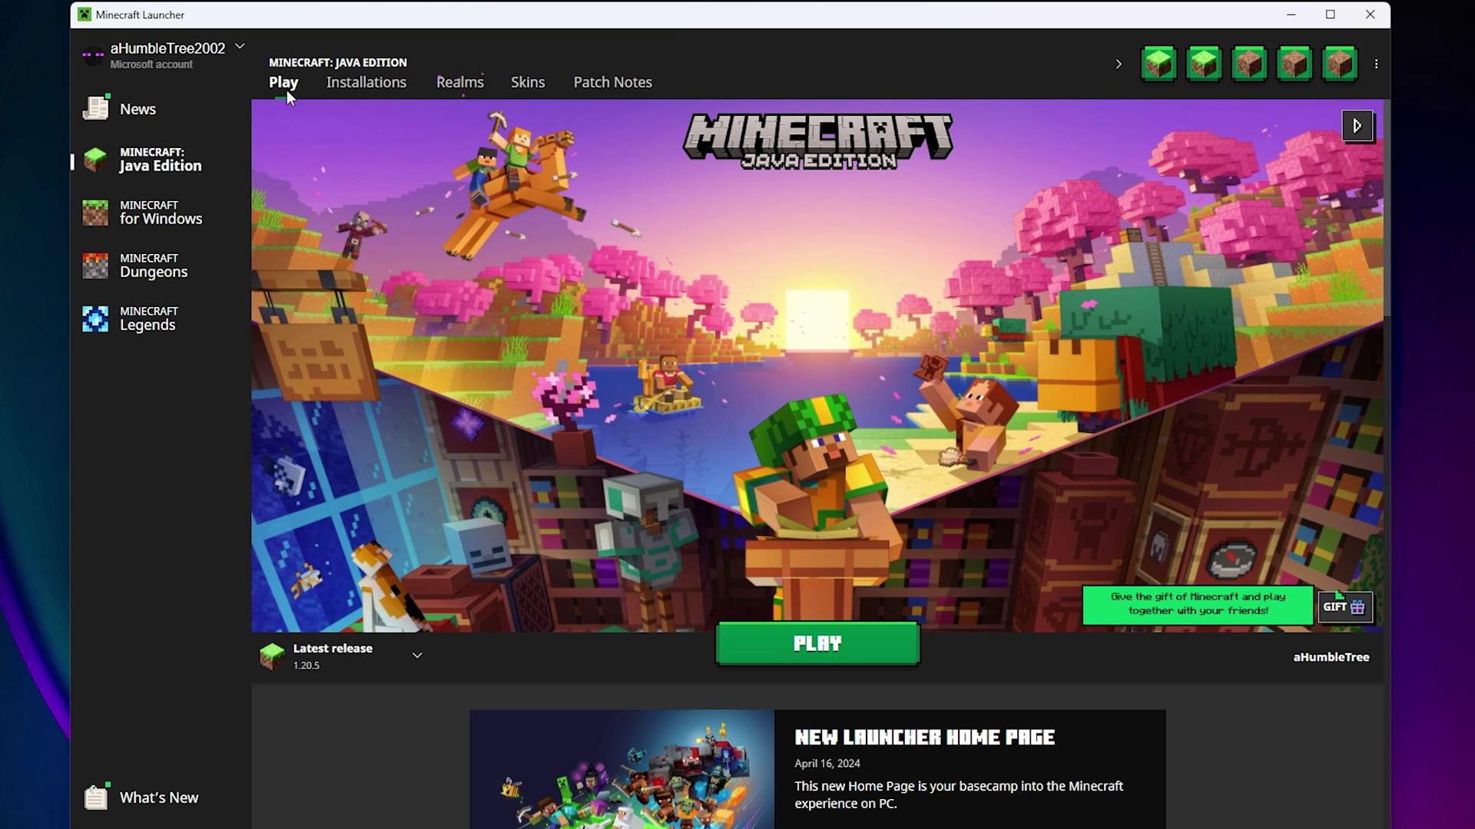
left_click(407, 658)
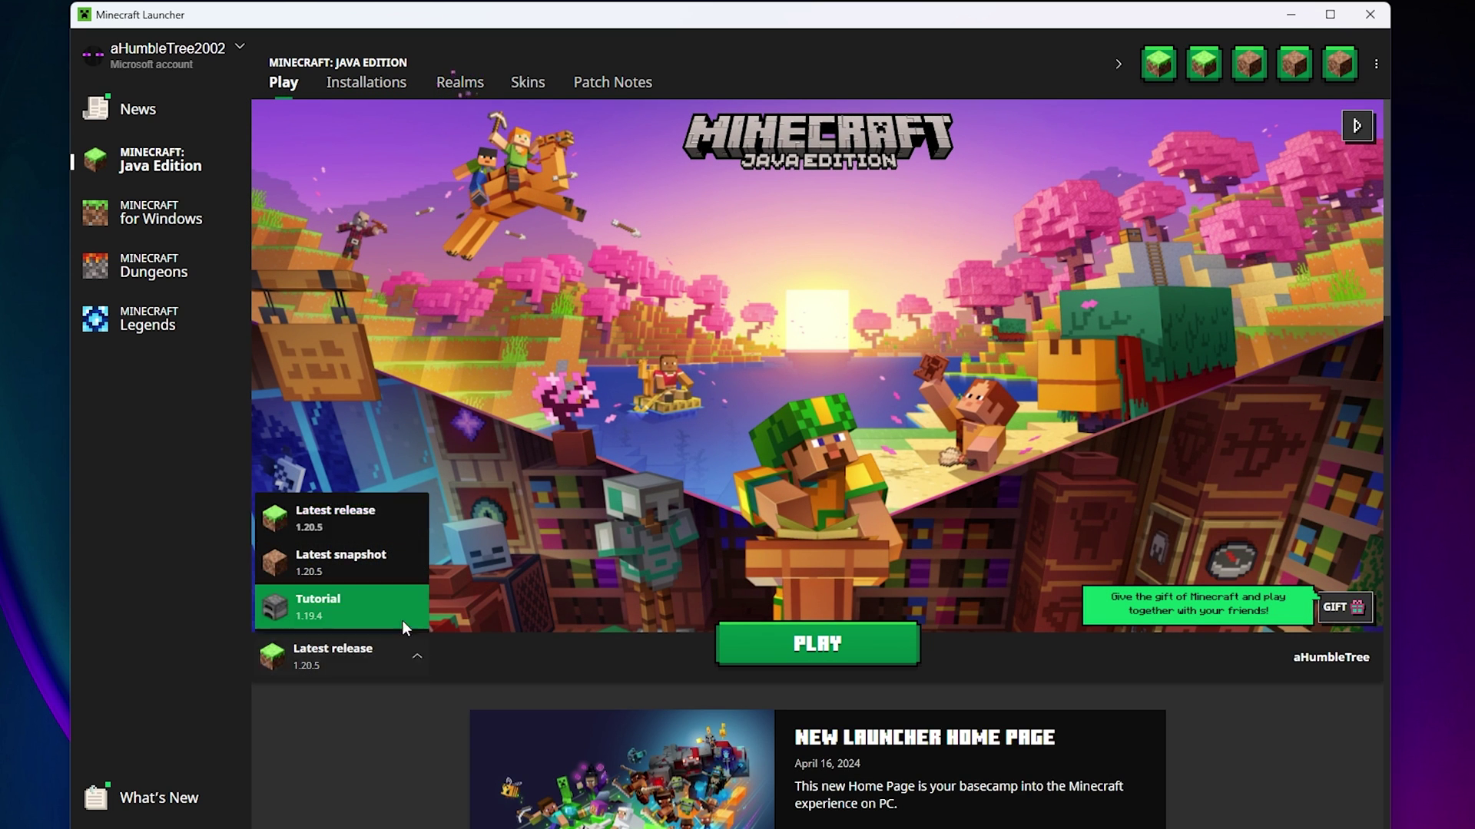
left_click(353, 604)
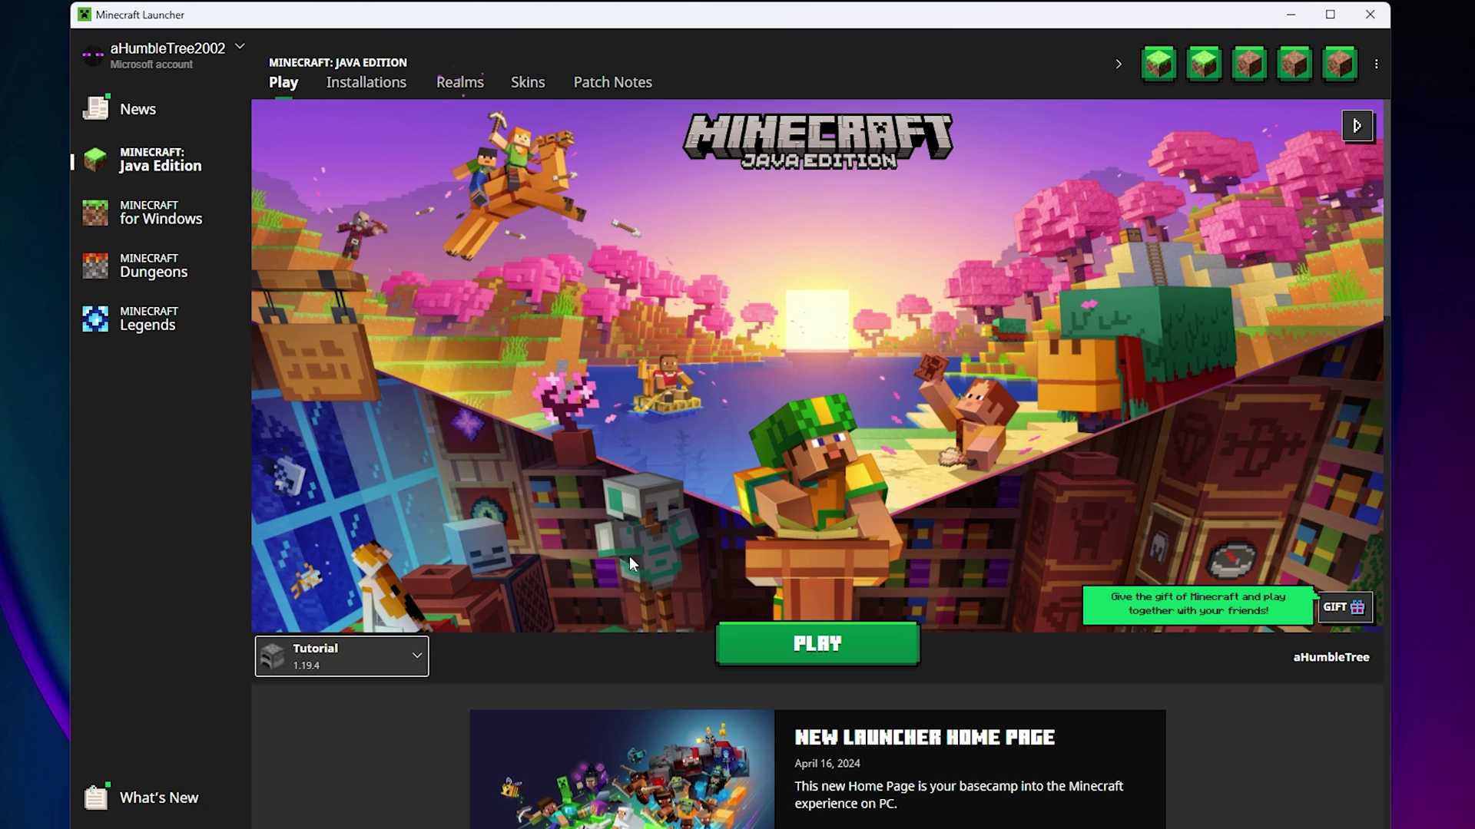
left_click(884, 659)
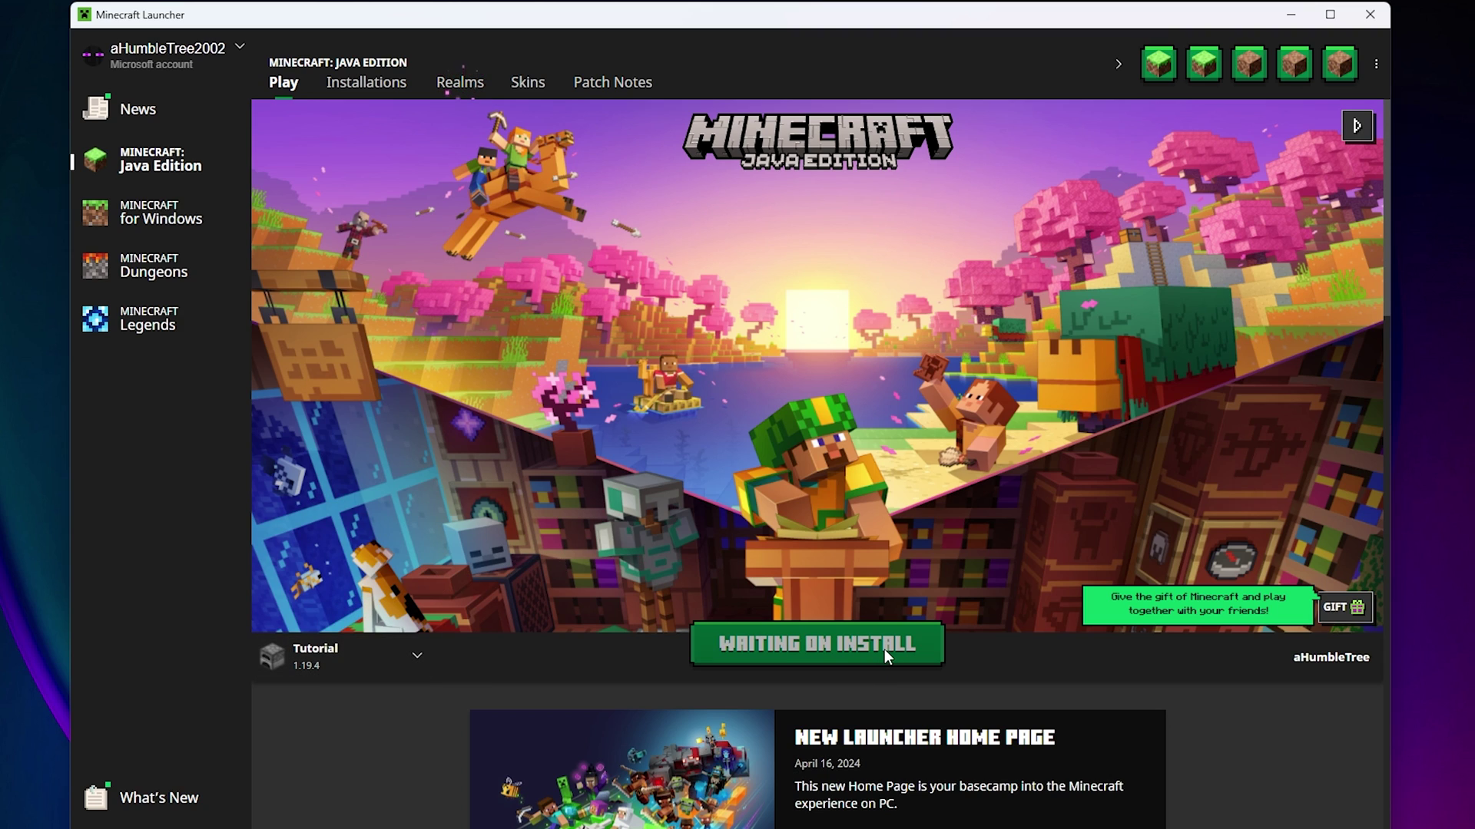